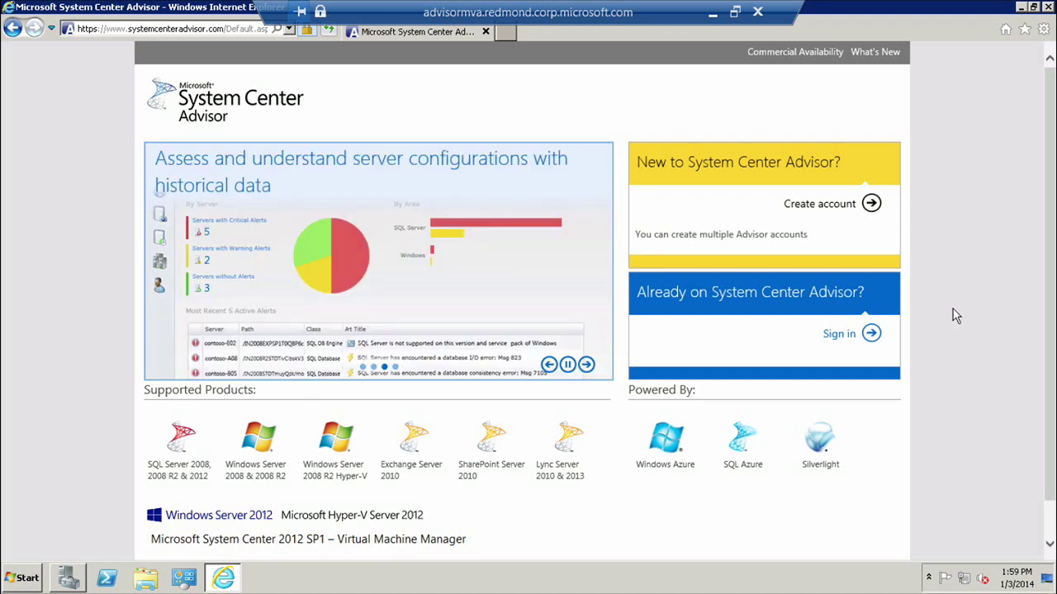
Step: Open the sign-in options under 'Already on System Center Advisor?' on the landing page
click(849, 339)
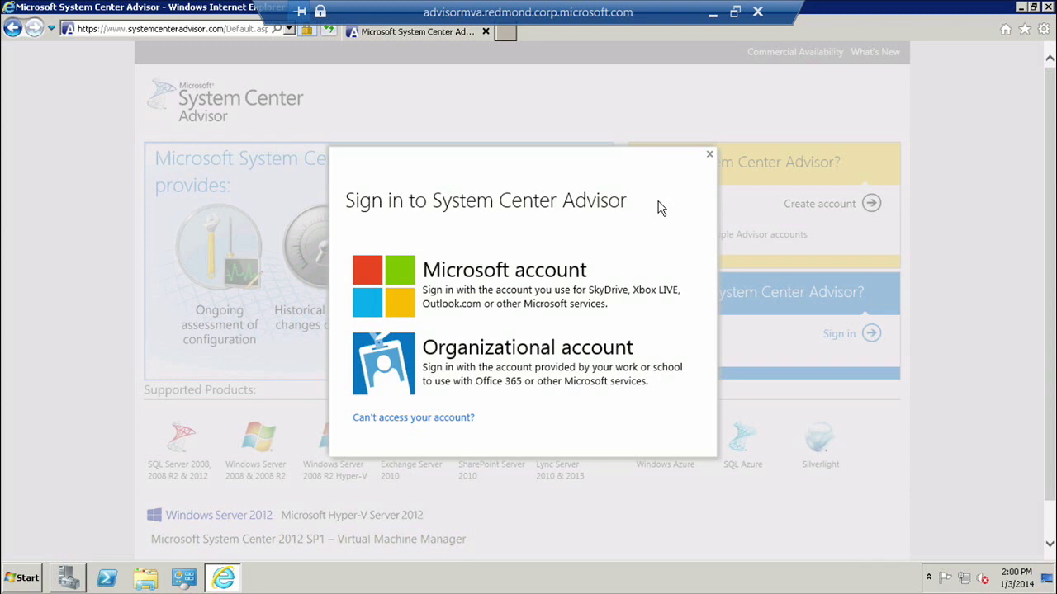
Step: Sign in with a Microsoft account, entering the account e-mail and password
click(575, 281)
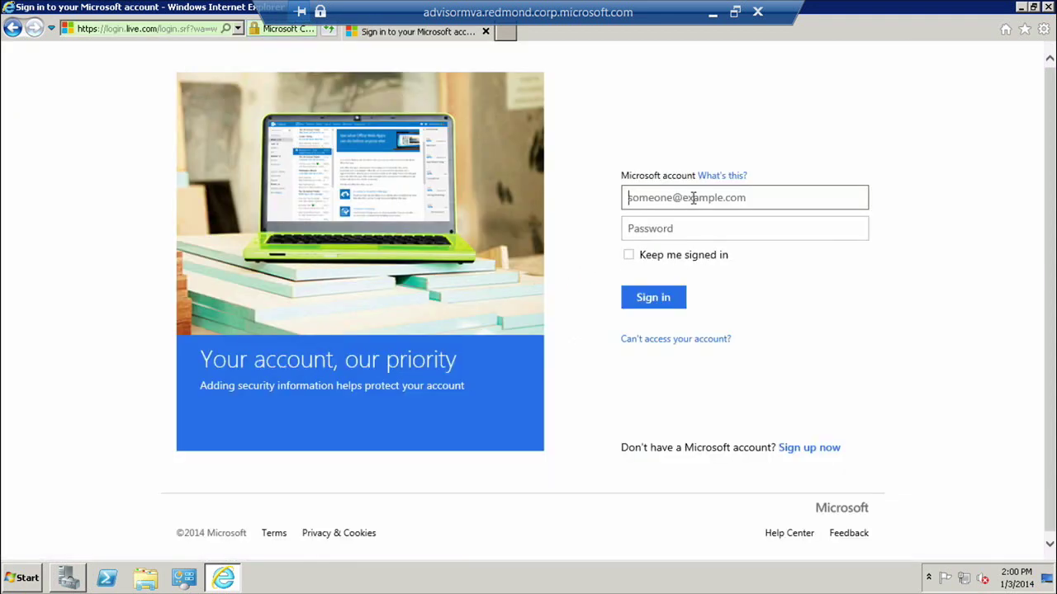
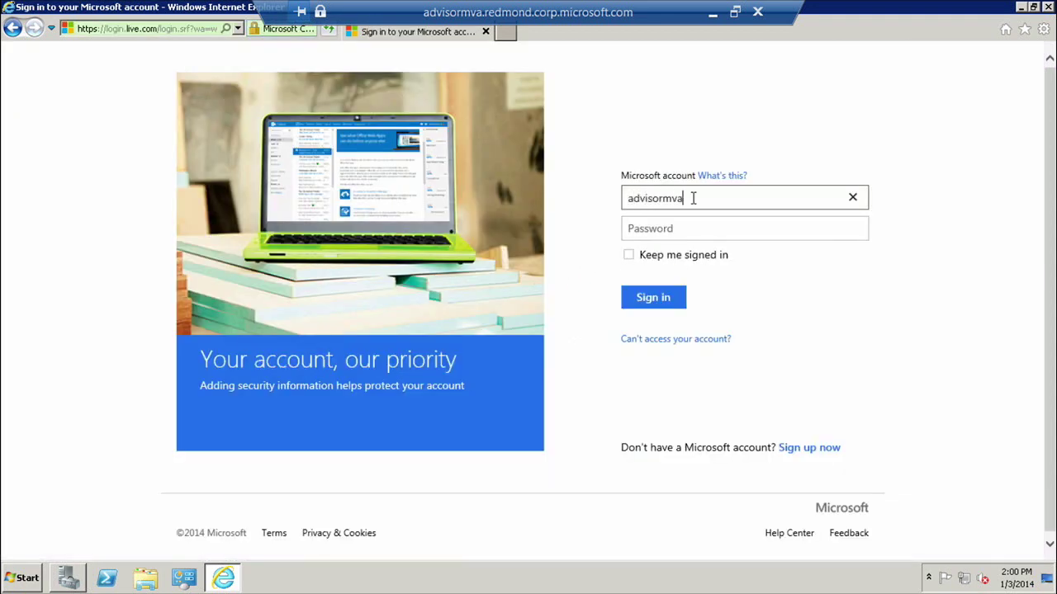
key(Tab)
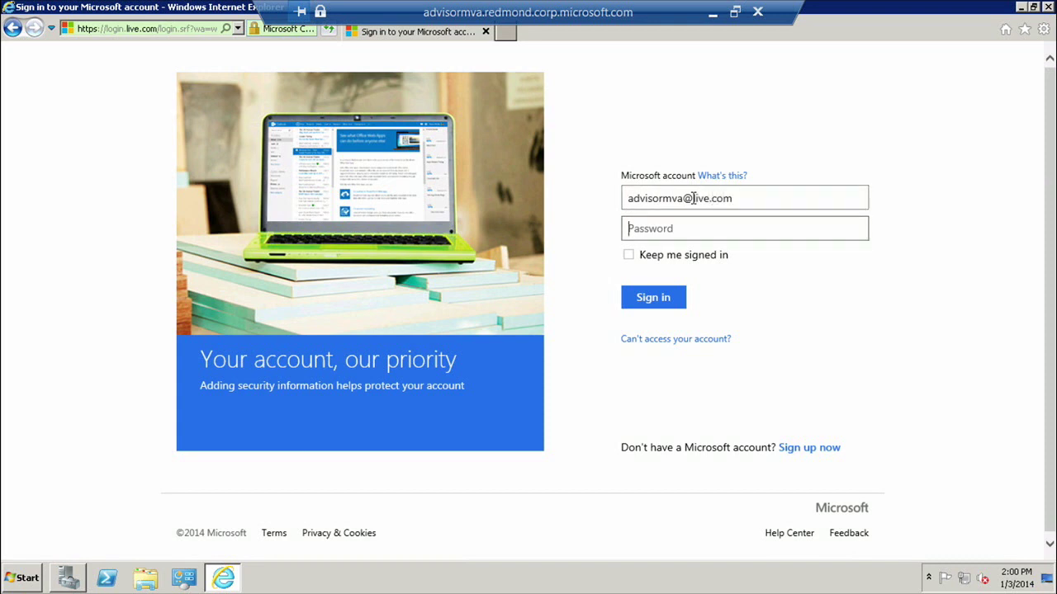
text(••••••••)
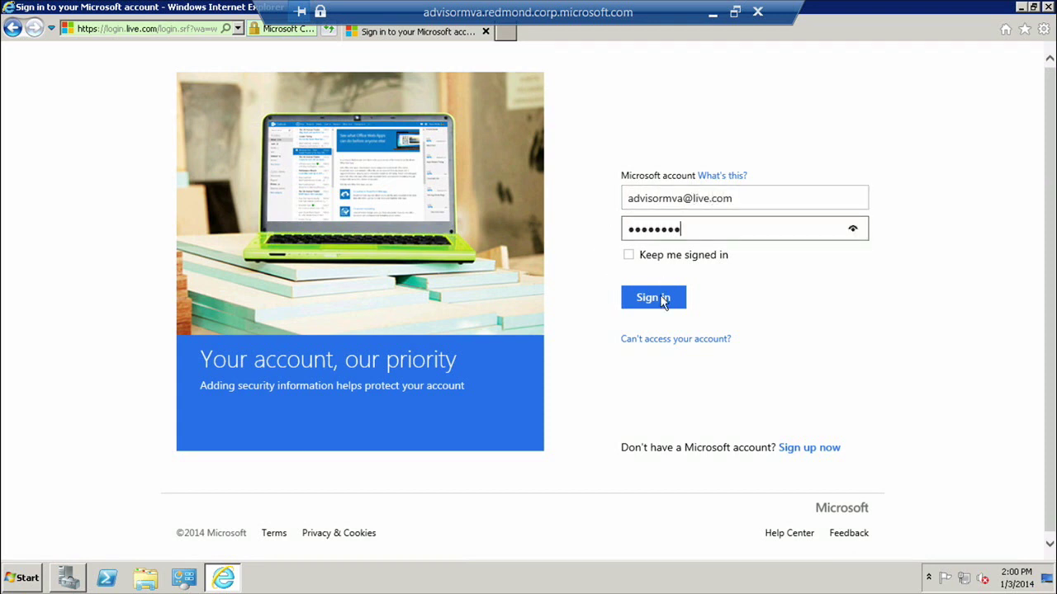
click(663, 299)
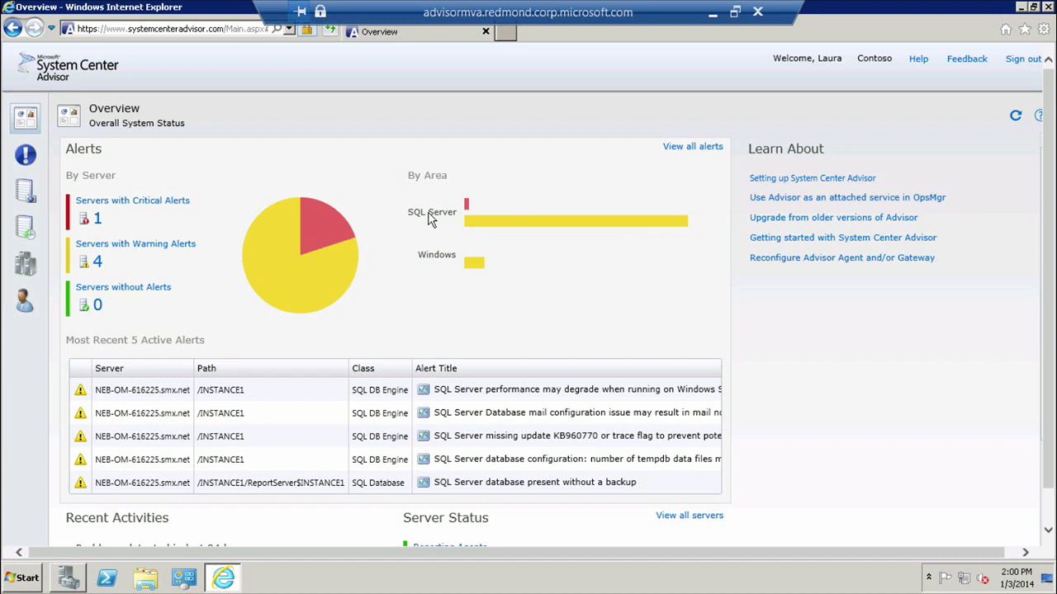
scroll(429, 219, down, 1)
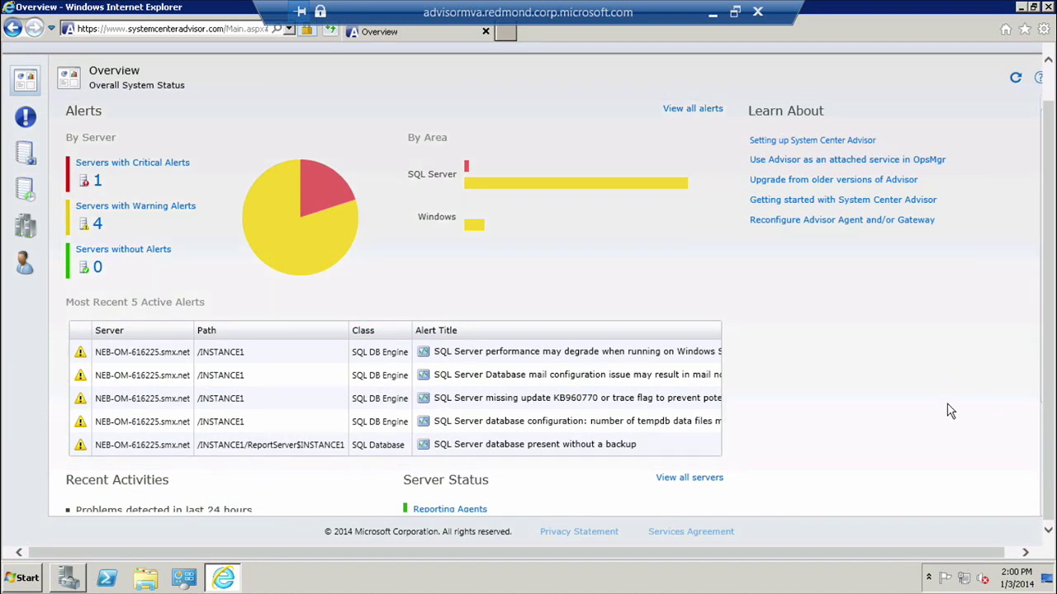
scroll(1038, 404, down, 1)
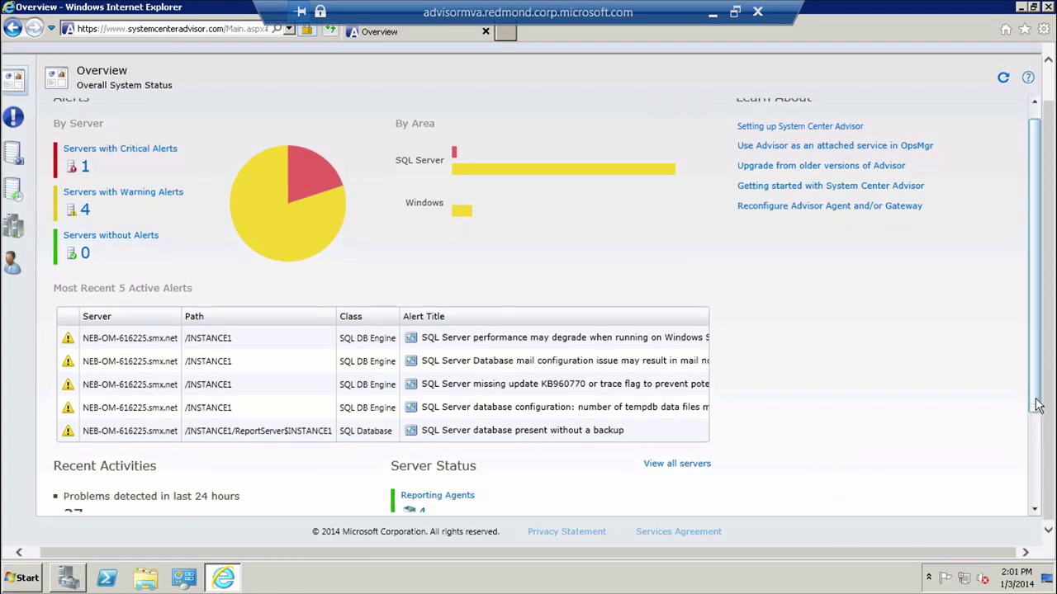
drag(1038, 404, 1021, 488)
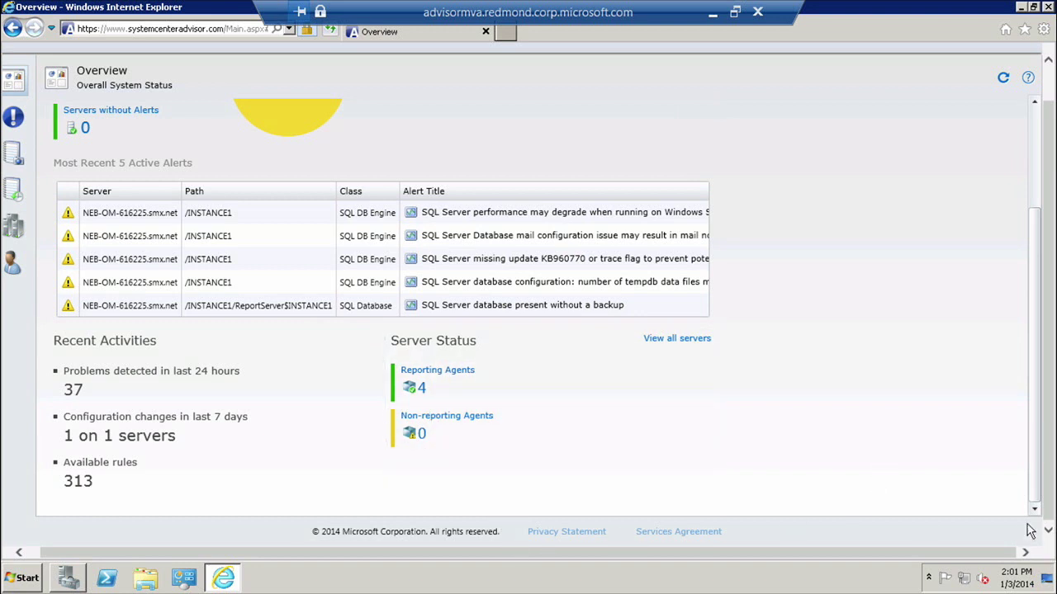
drag(981, 555, 1025, 472)
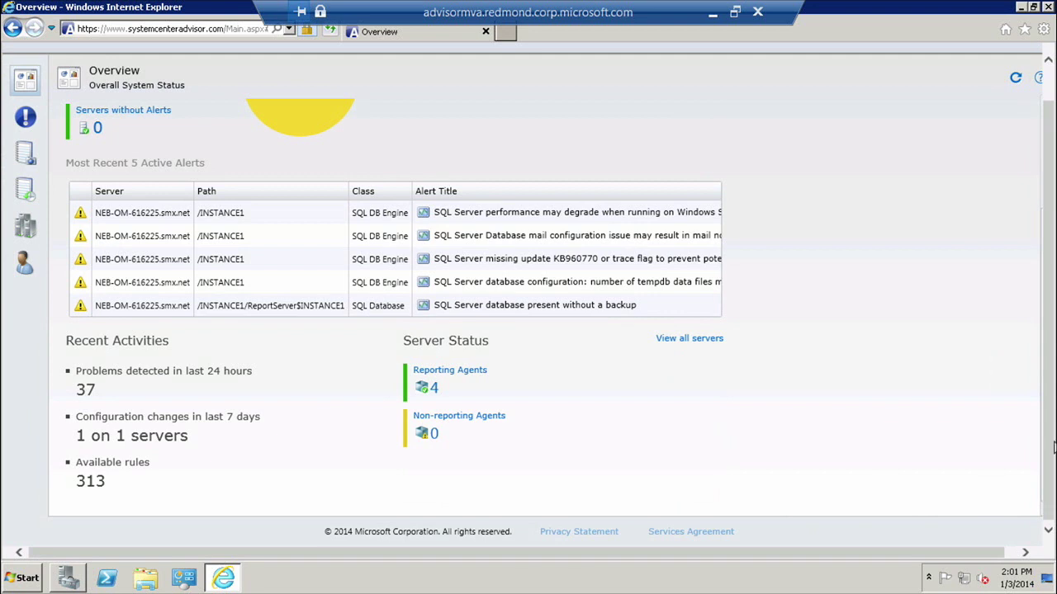
scroll(1025, 472, up, 1)
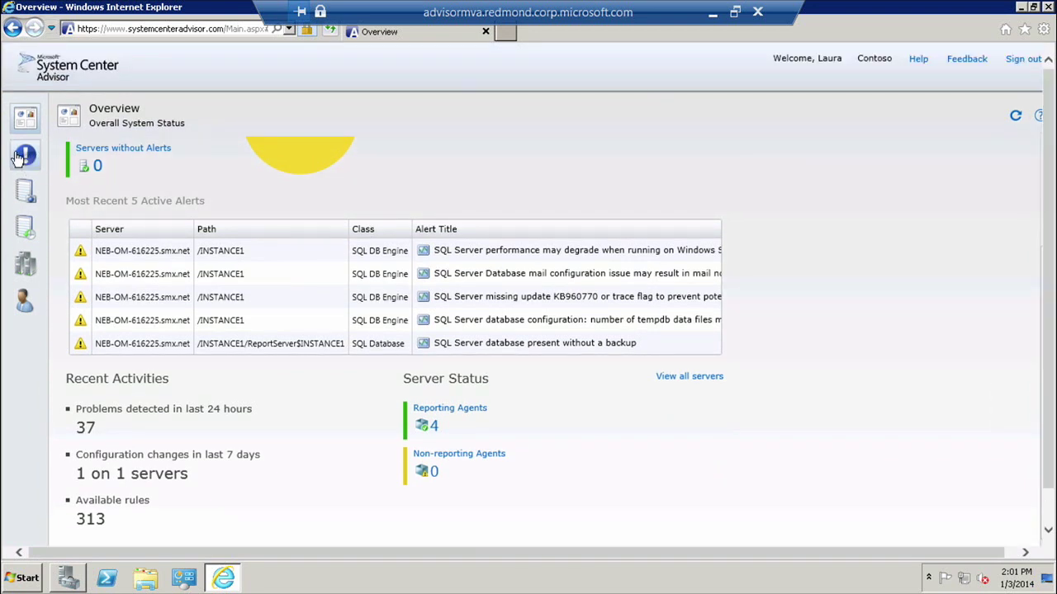
click(23, 158)
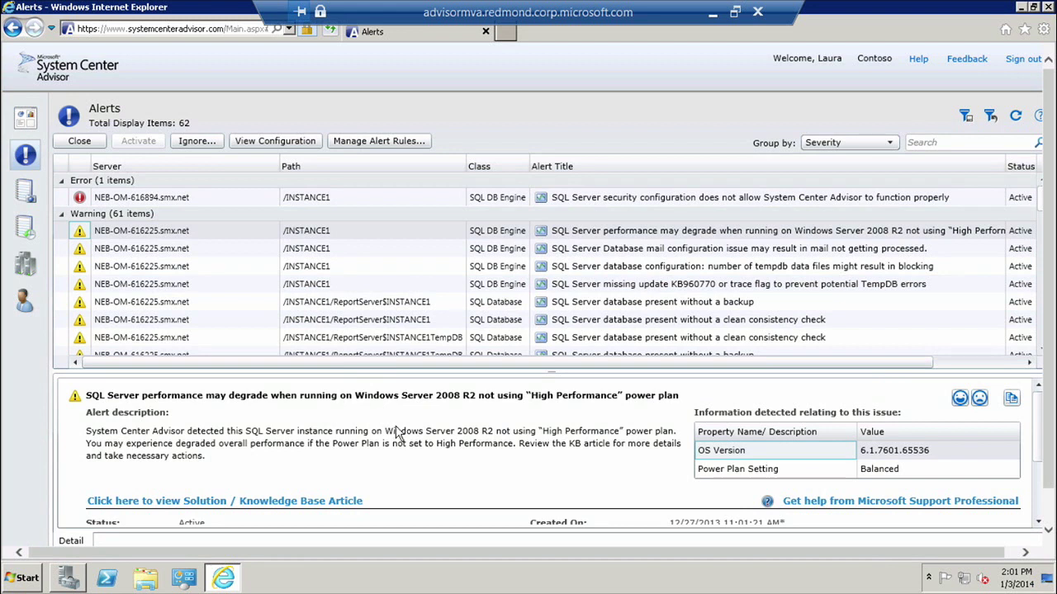
Step: Select the security configuration error alert and open its Knowledge Base article in a new tab
click(317, 200)
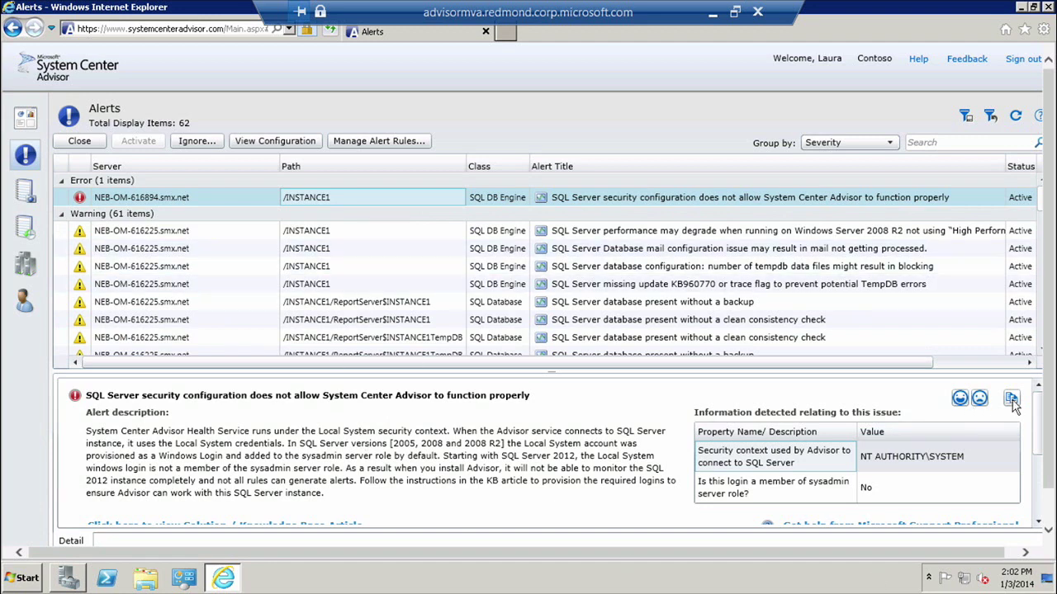
scroll(1041, 412, down, 1)
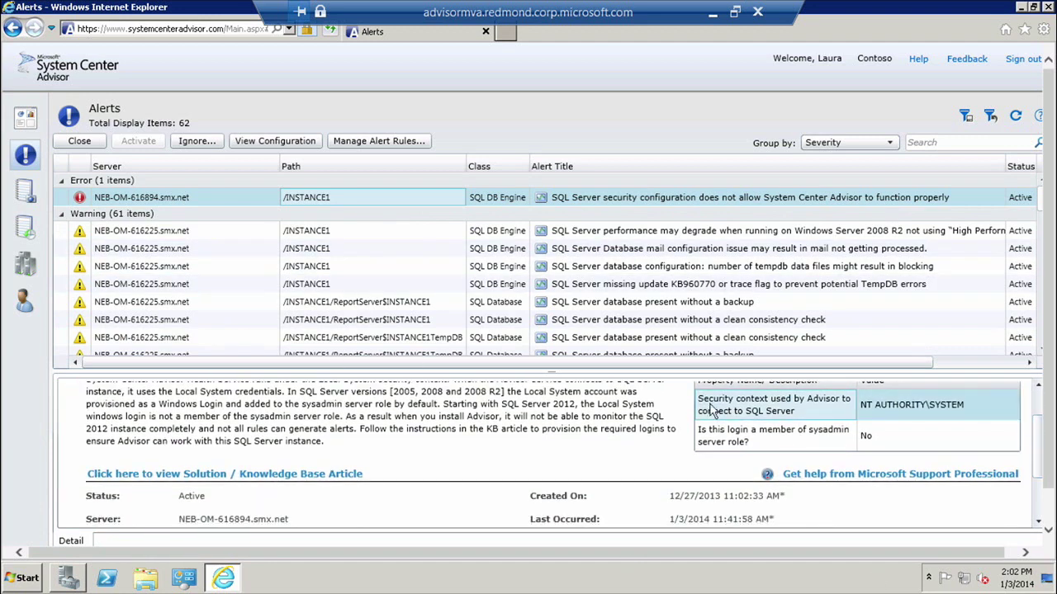
click(289, 474)
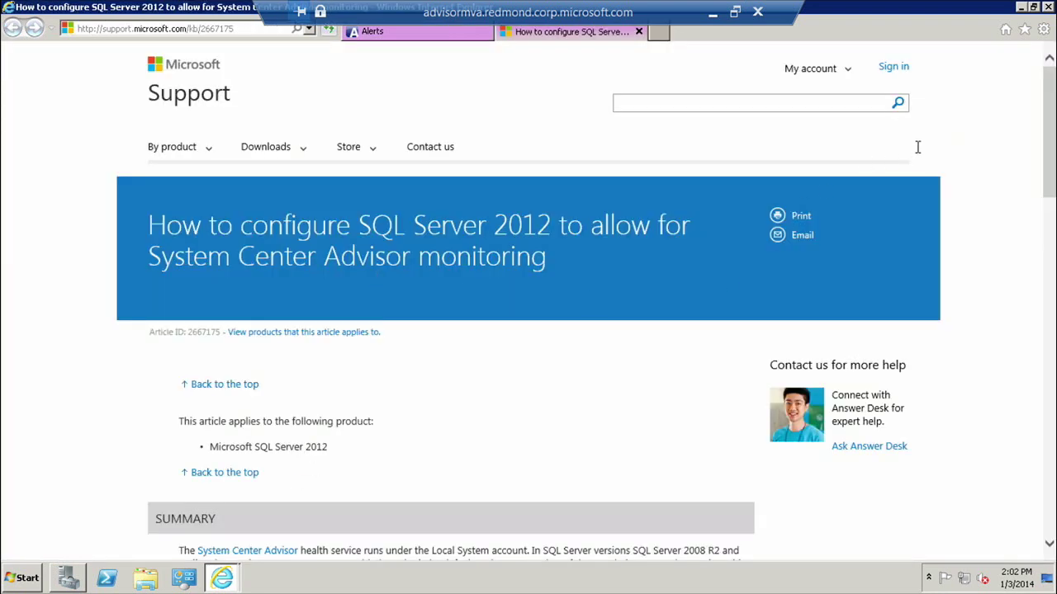
Step: Skim the SQL Server 2012 monitoring KB article, then return to the Advisor Alerts tab
scroll(1046, 99, down, 5)
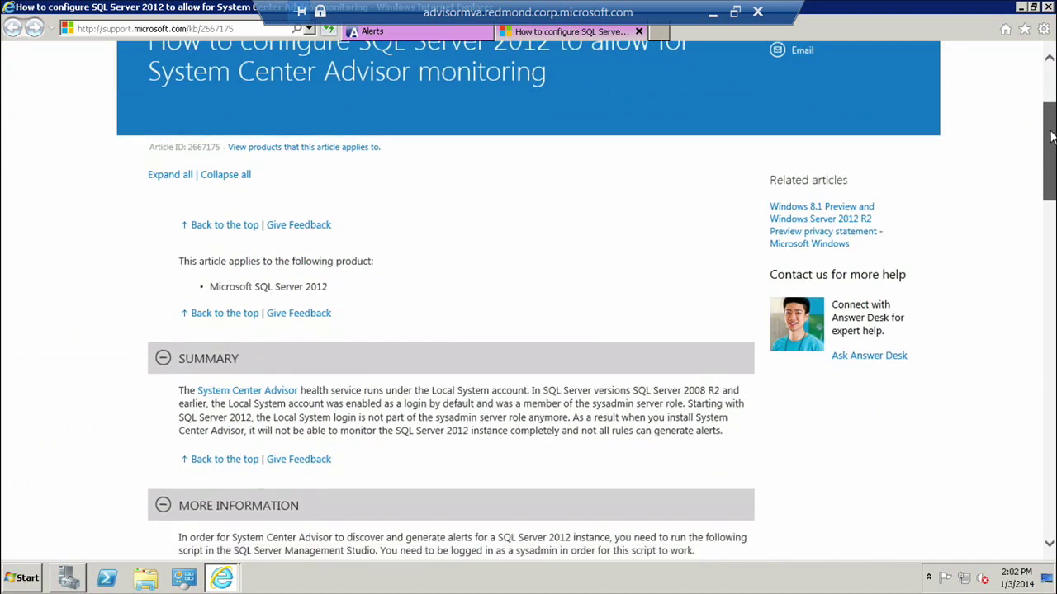
scroll(969, 96, up, 4)
click(382, 32)
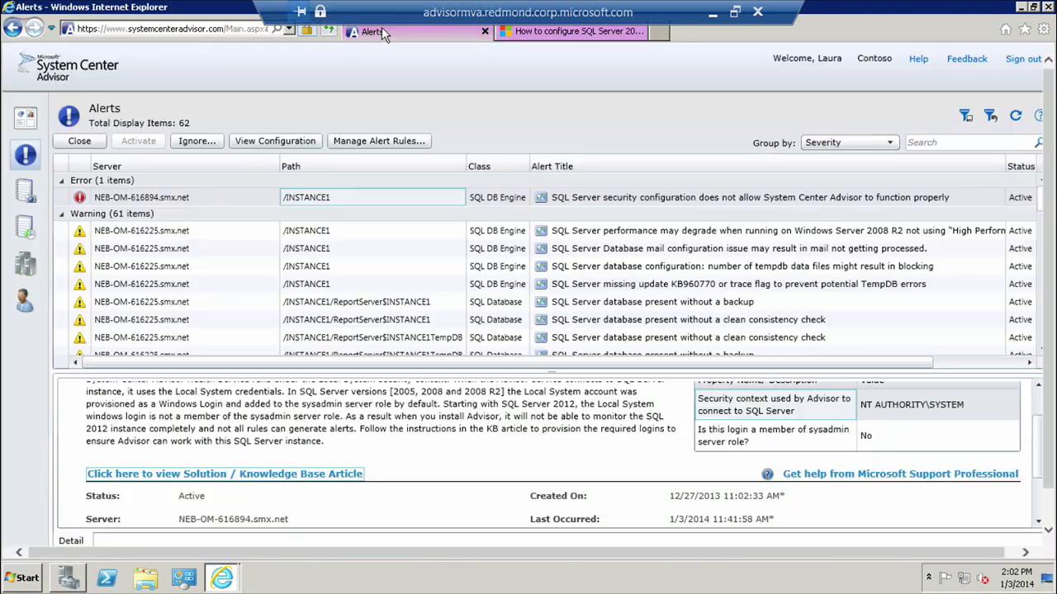
click(568, 33)
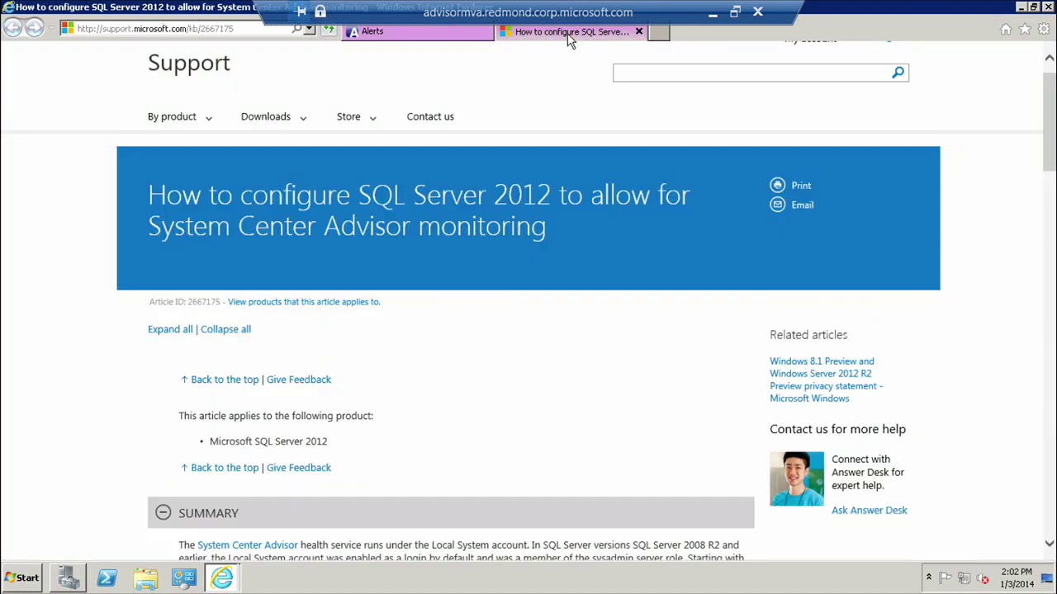
click(440, 40)
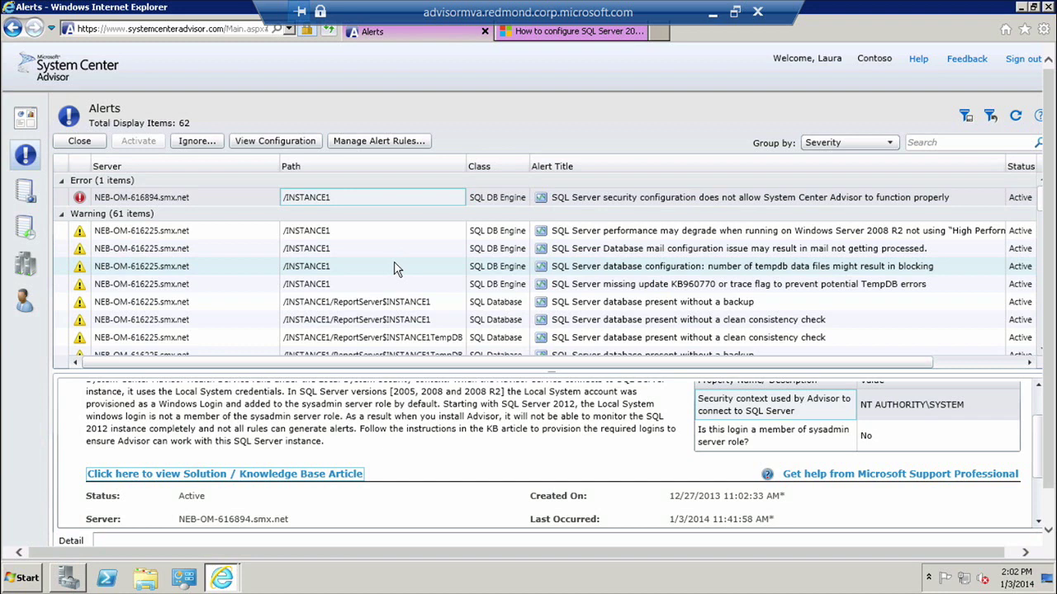
Step: Ignore only the missing-backup alert, then bring up Manage Alert Rules showing that ignored rule
click(373, 302)
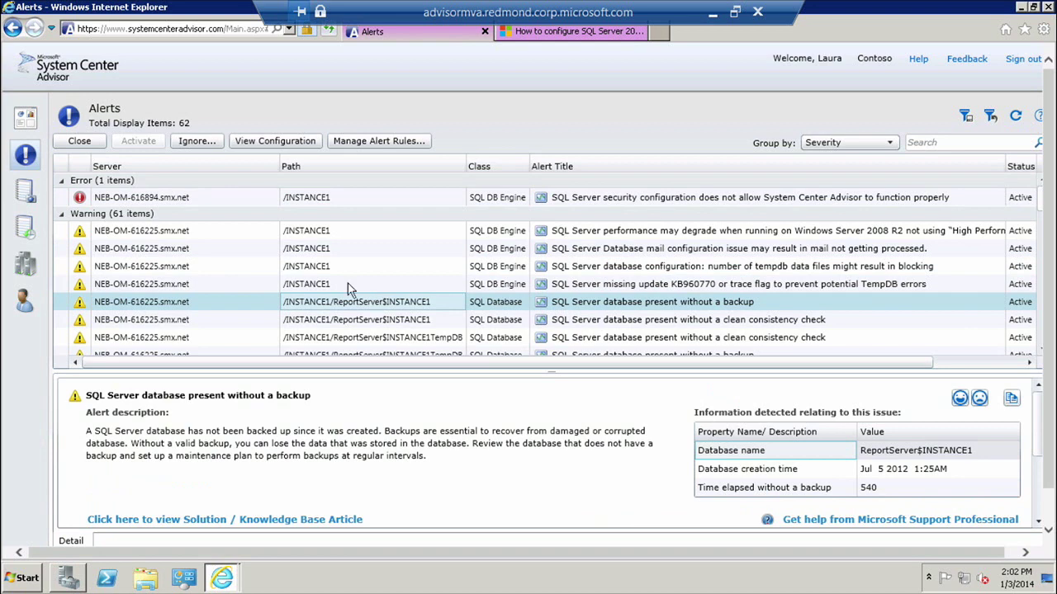
click(195, 141)
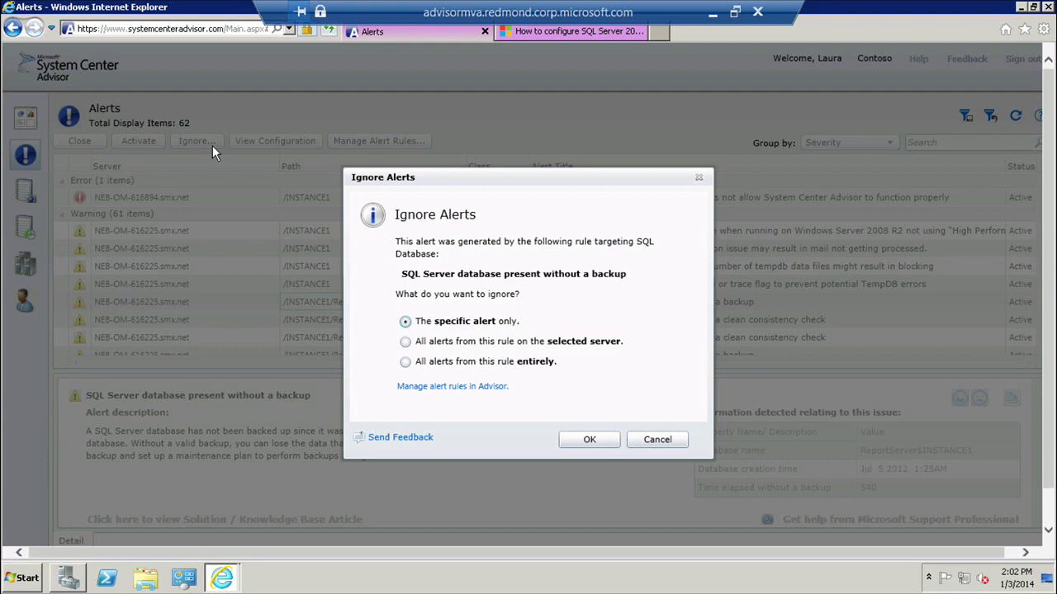
click(596, 444)
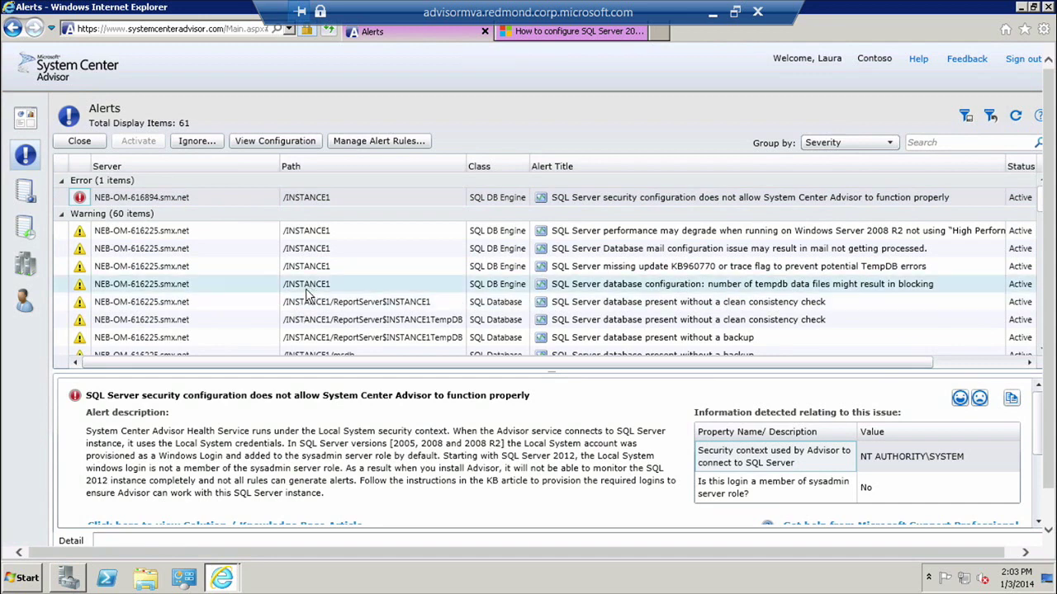
click(368, 143)
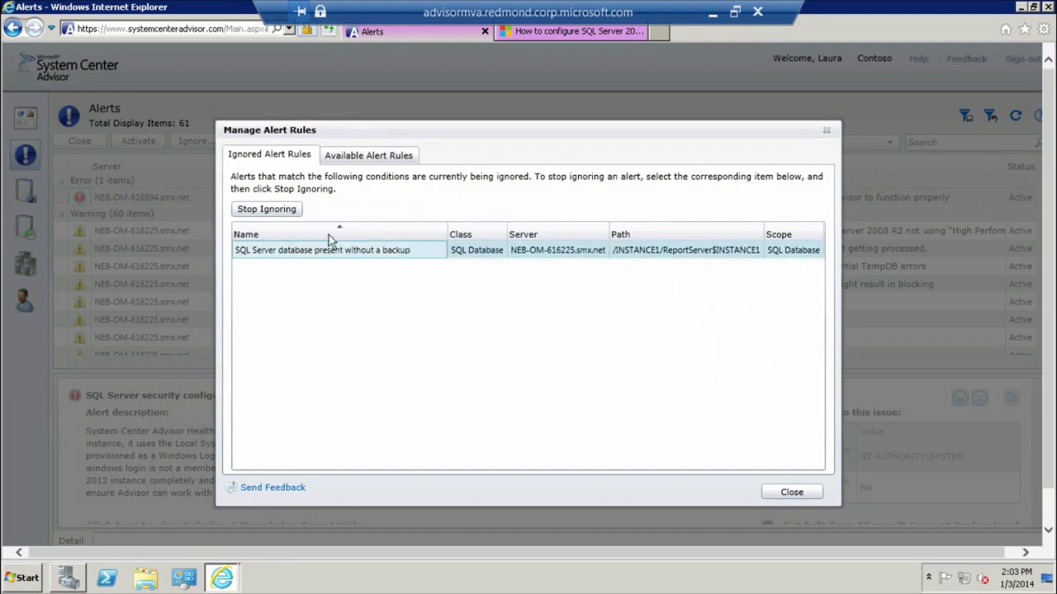
Step: Stop ignoring the database backup rule, browse the Domain Controller Role rules, and cancel without changes
click(269, 208)
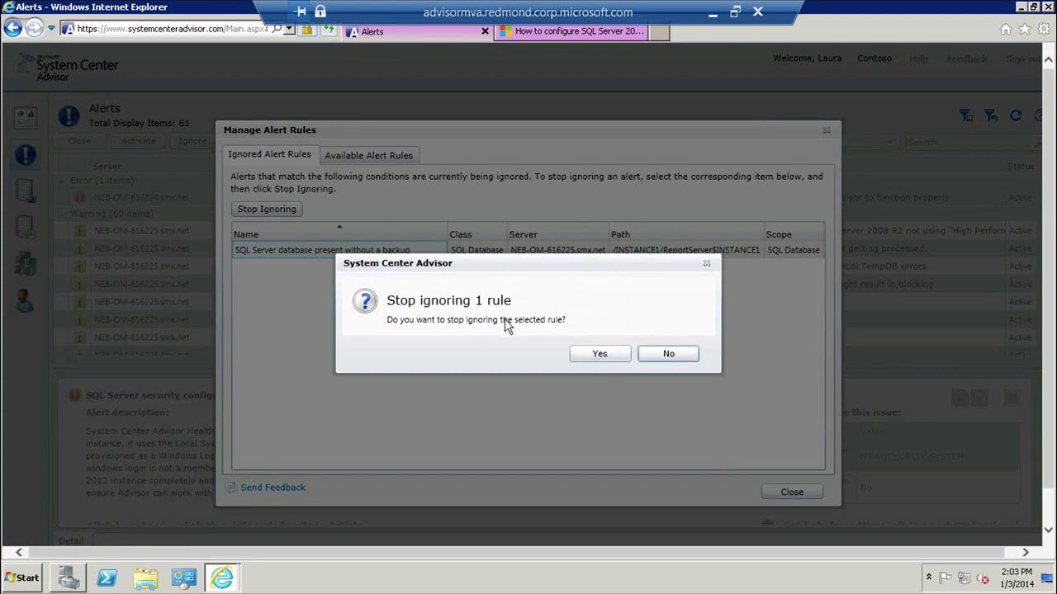
click(609, 356)
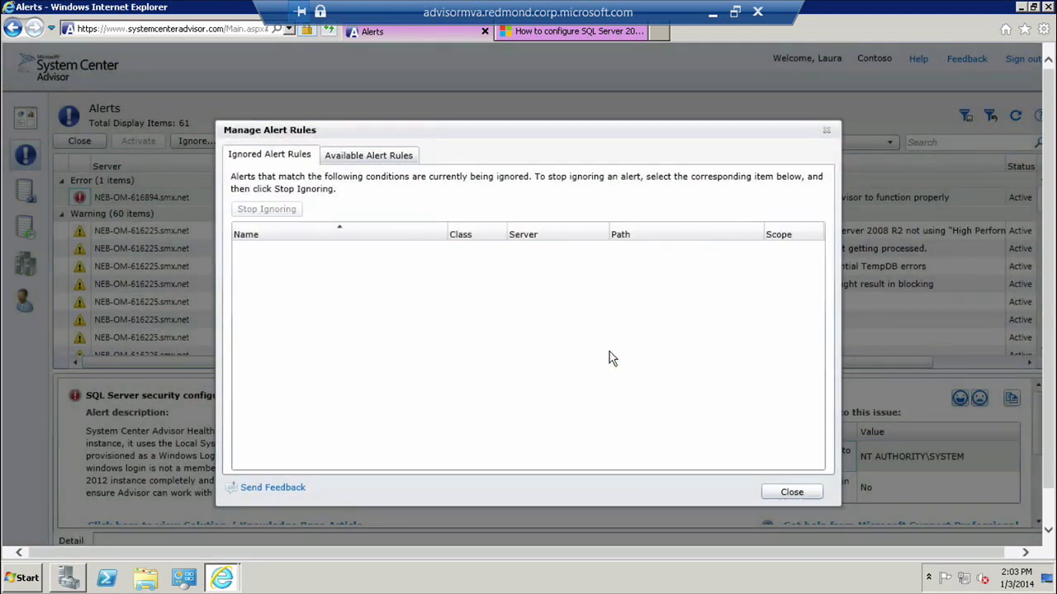
click(348, 158)
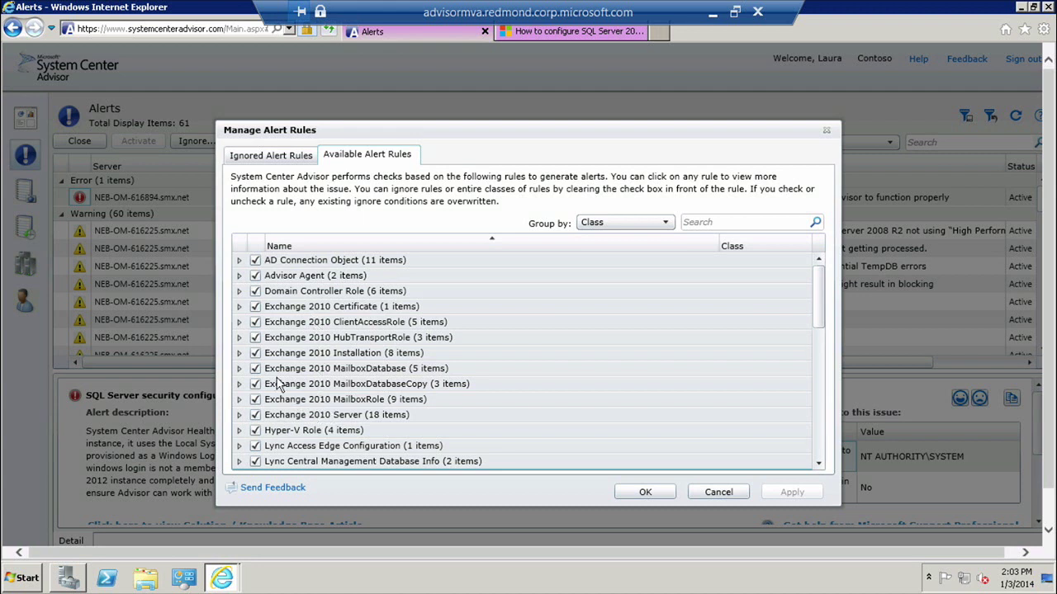
click(239, 292)
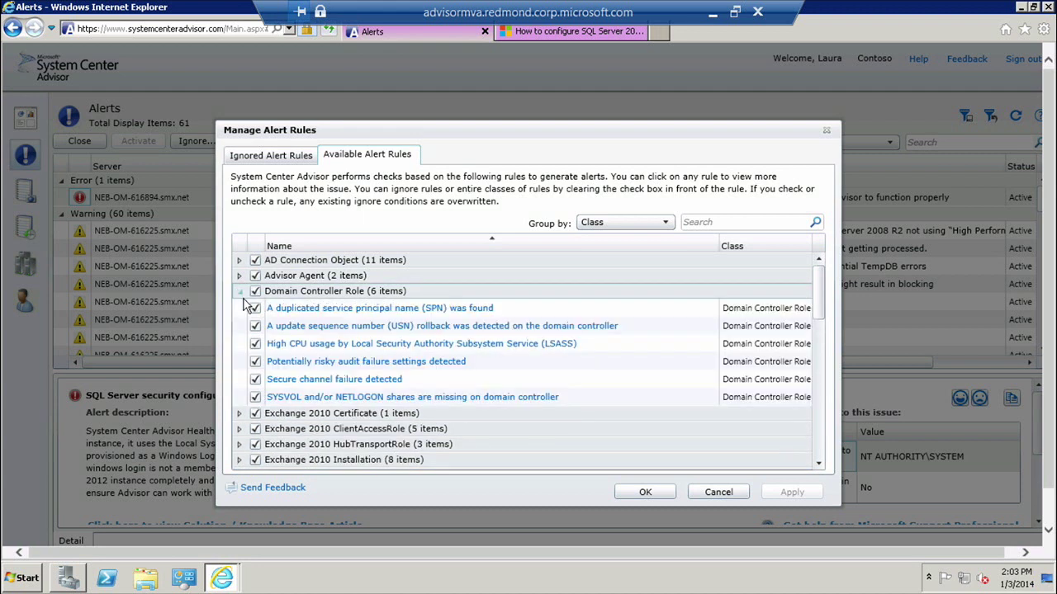
click(255, 310)
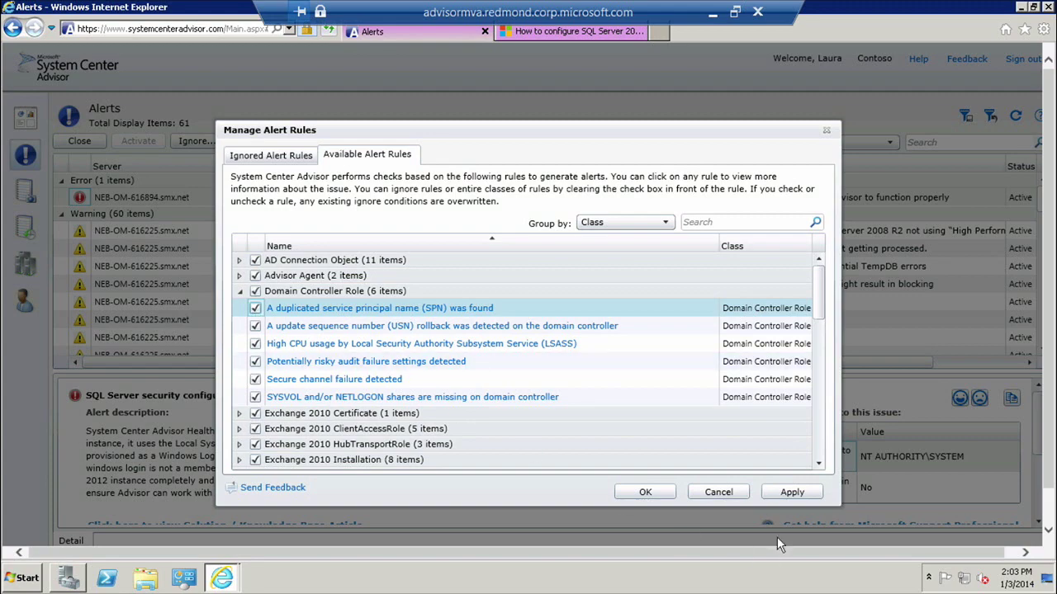
click(720, 493)
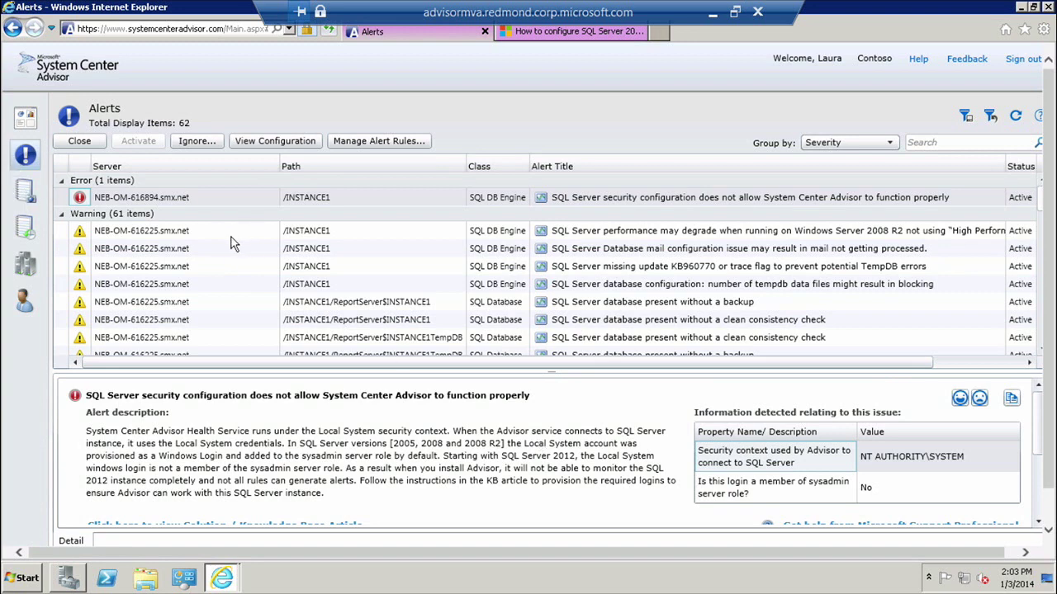
Step: Review the /MSSQLSERVER configuration snapshot, then view the configuration change history
click(25, 191)
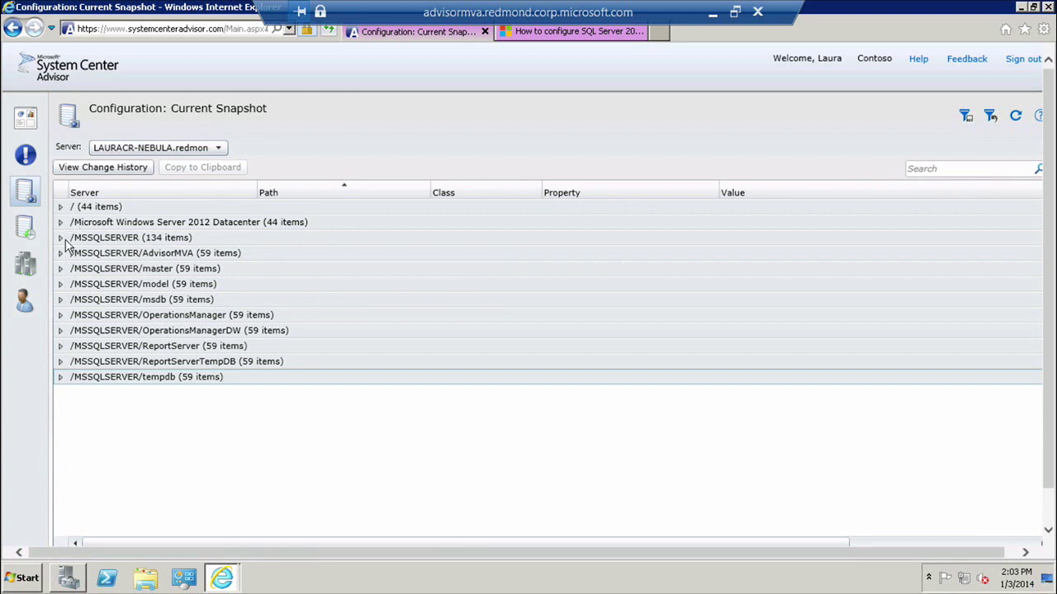
click(61, 239)
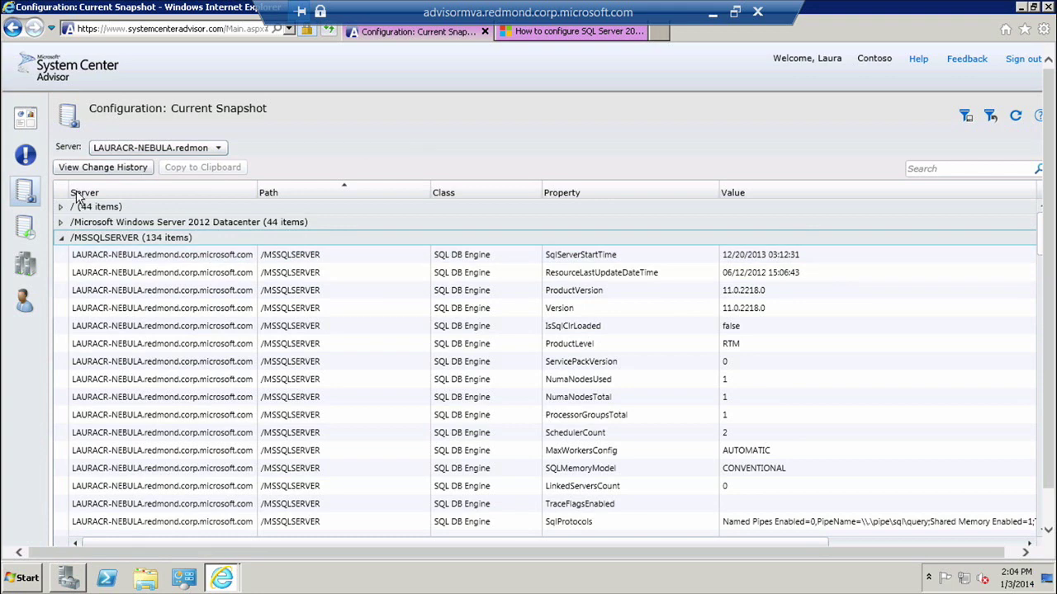
click(23, 227)
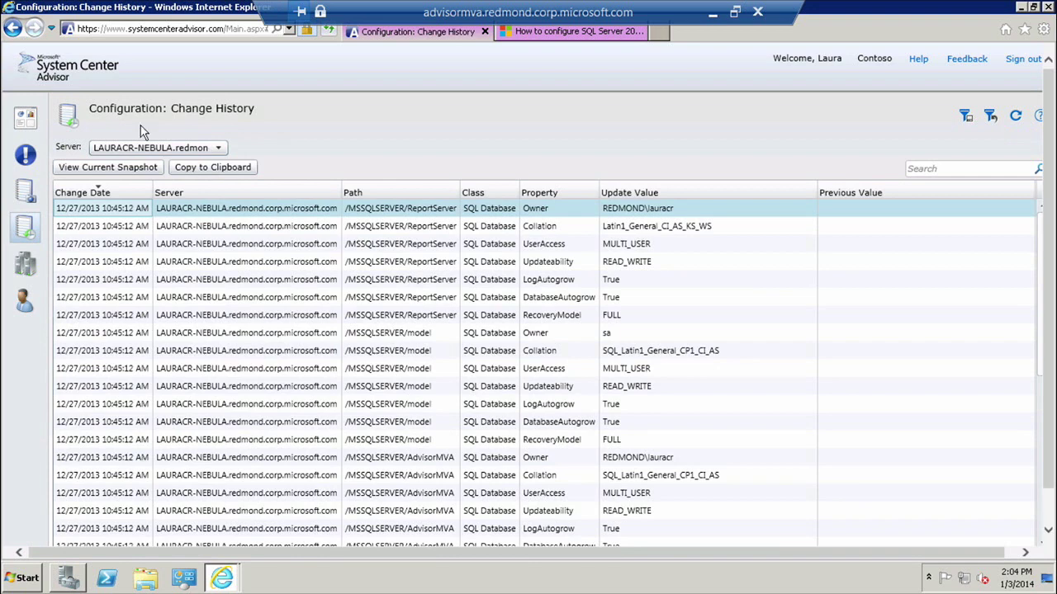
Step: Inspect the first configuration change entry, then go to the Servers page
click(549, 210)
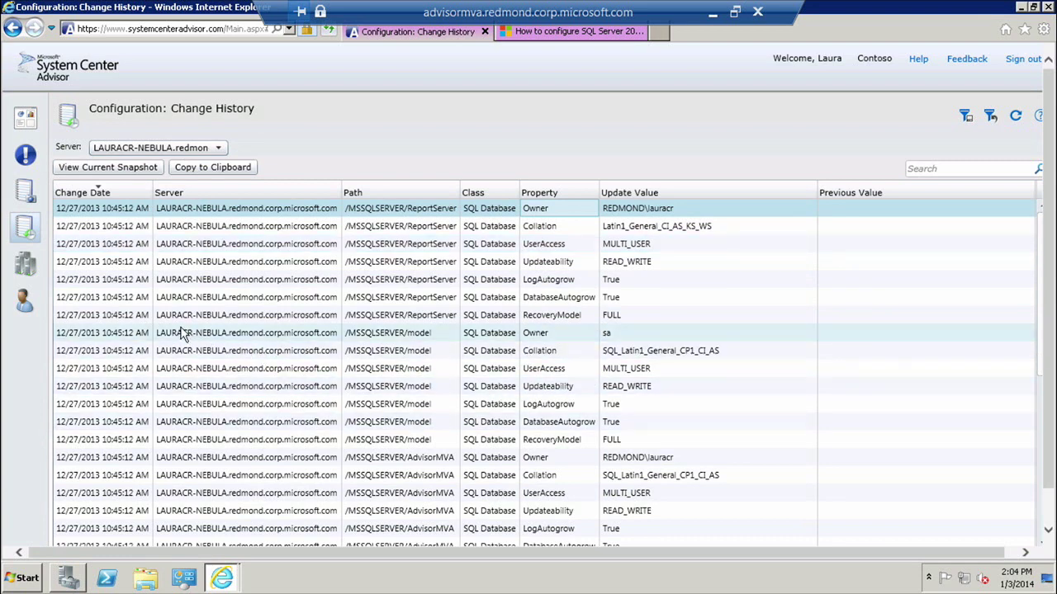
click(27, 266)
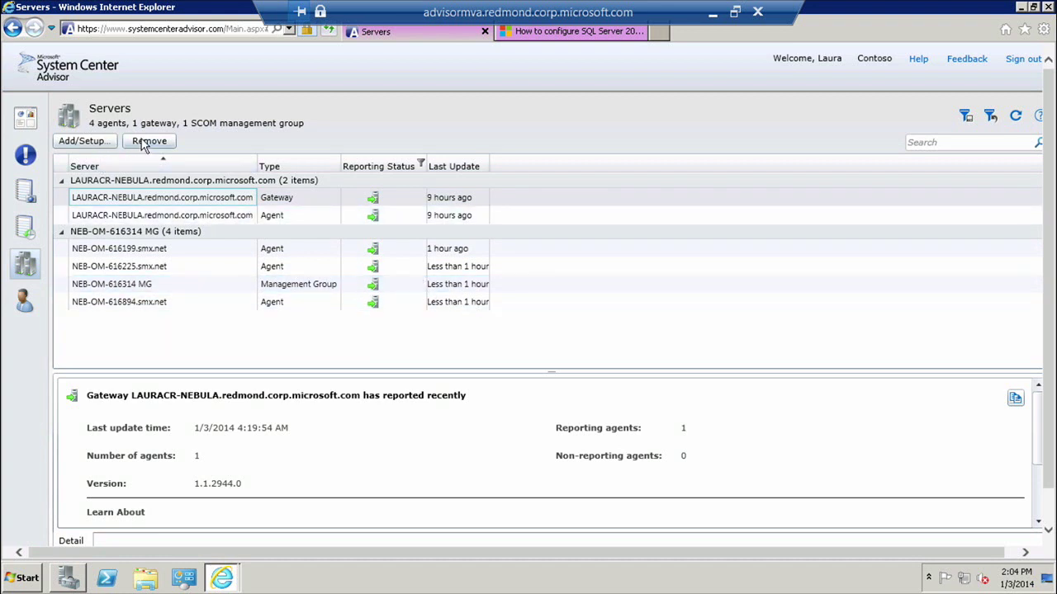
Step: View details for the gateway and agent NEB-OM-616199.smx.net, then open the Account page
click(122, 198)
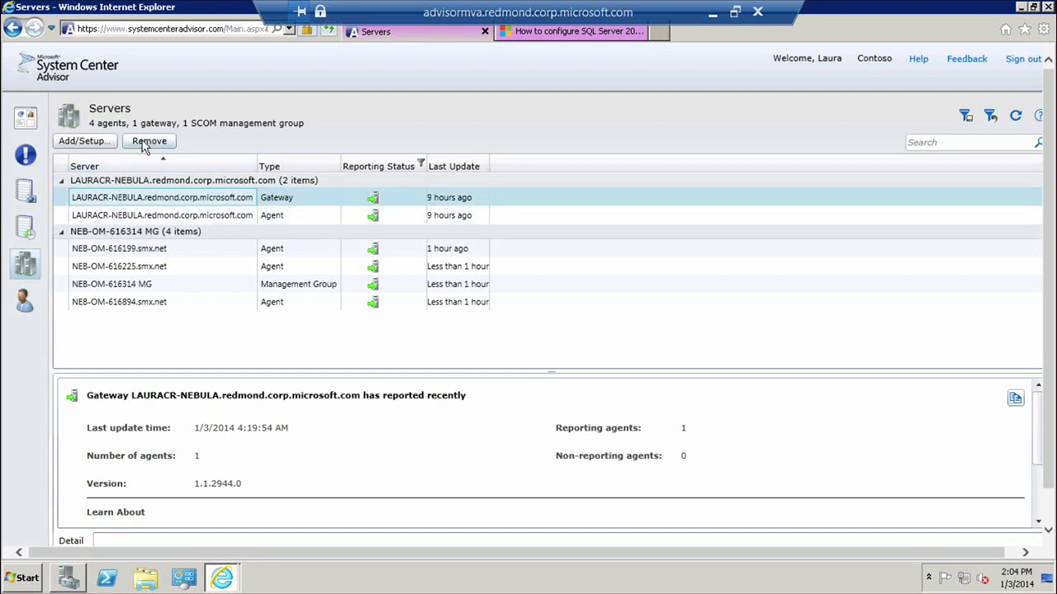
click(124, 249)
click(25, 308)
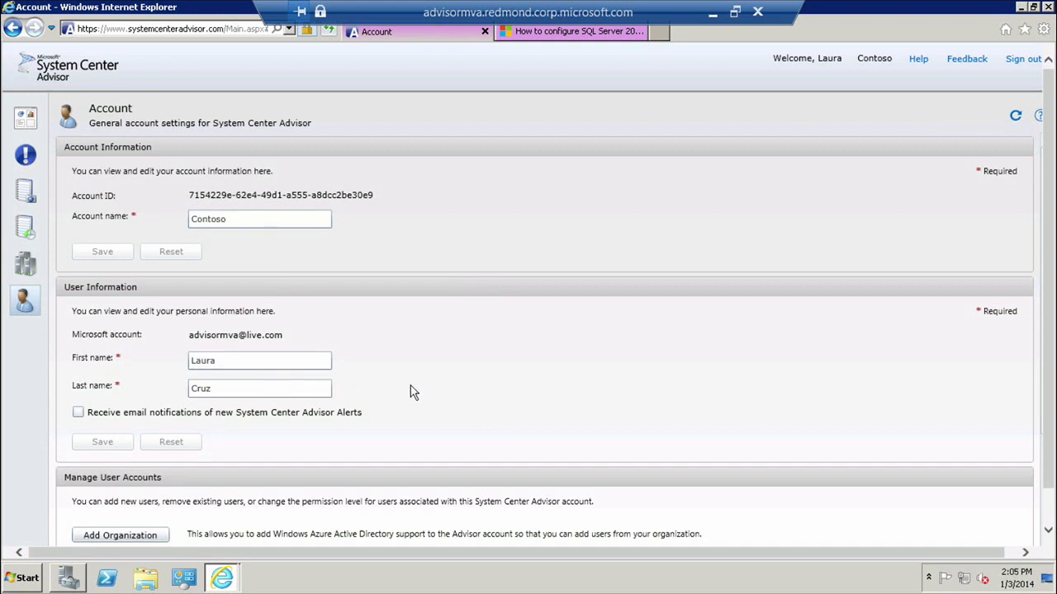
scroll(410, 386, down, 2)
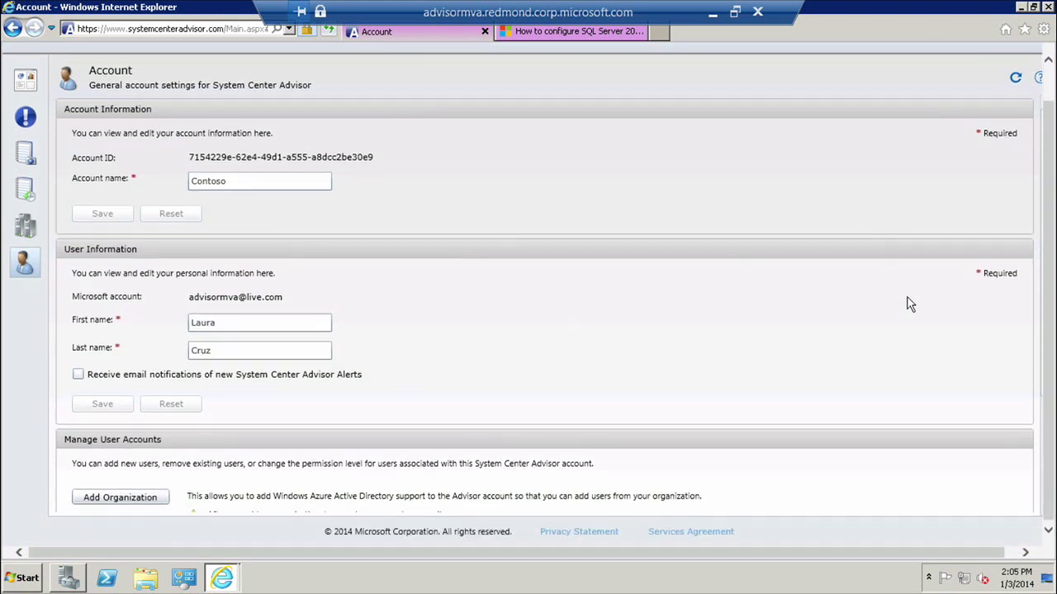
mouse_move(1020, 495)
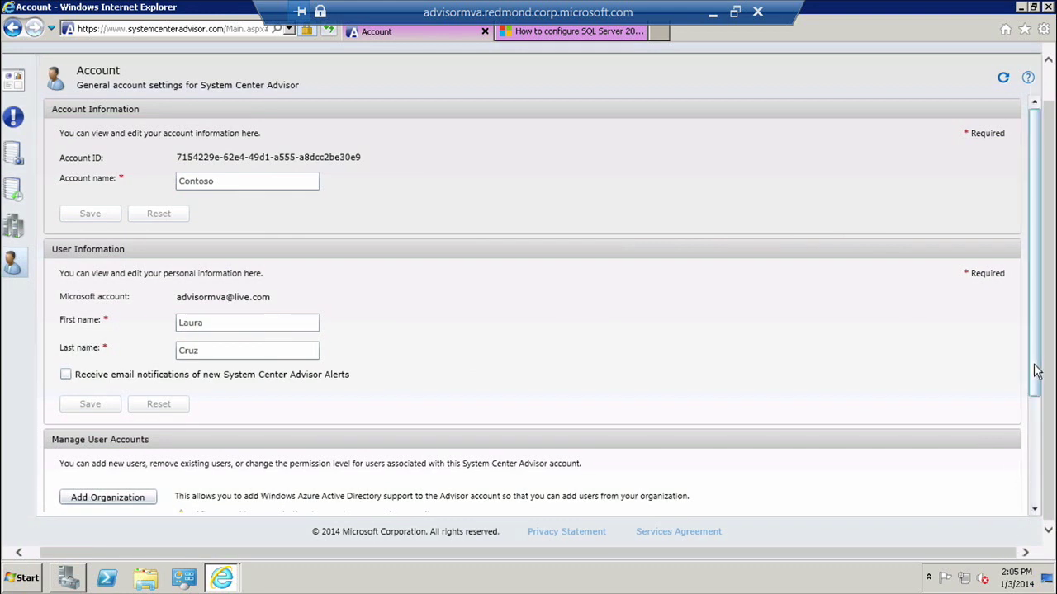
drag(1037, 371, 1034, 452)
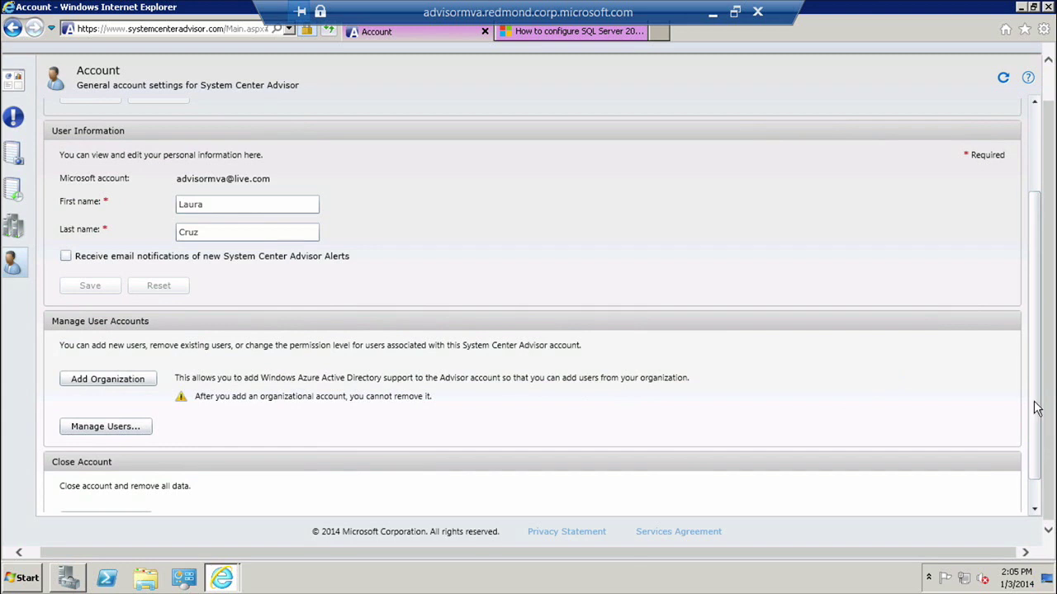
drag(1038, 409, 1034, 471)
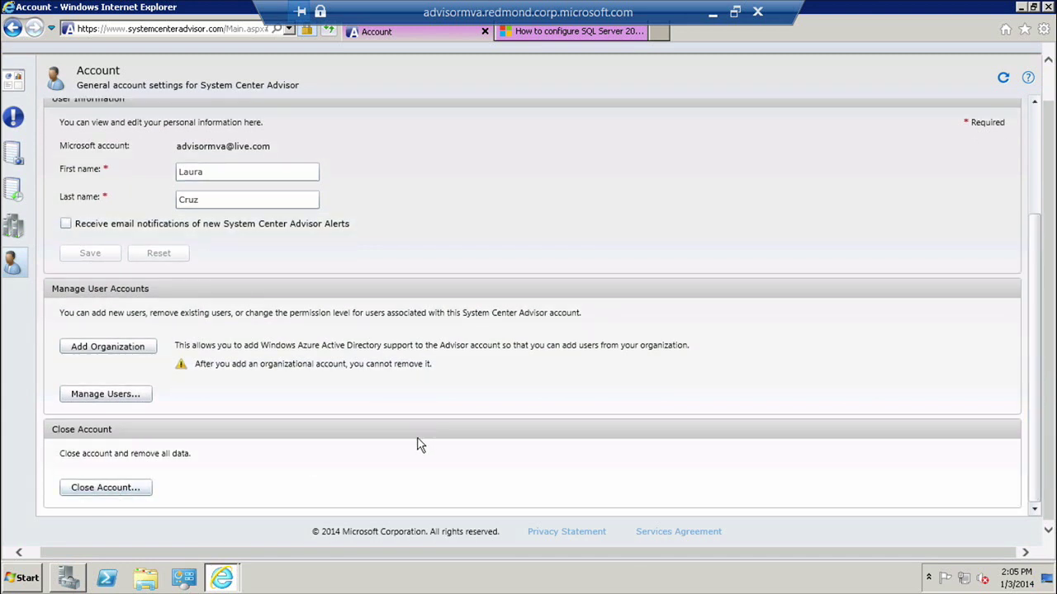
drag(1038, 326, 1038, 123)
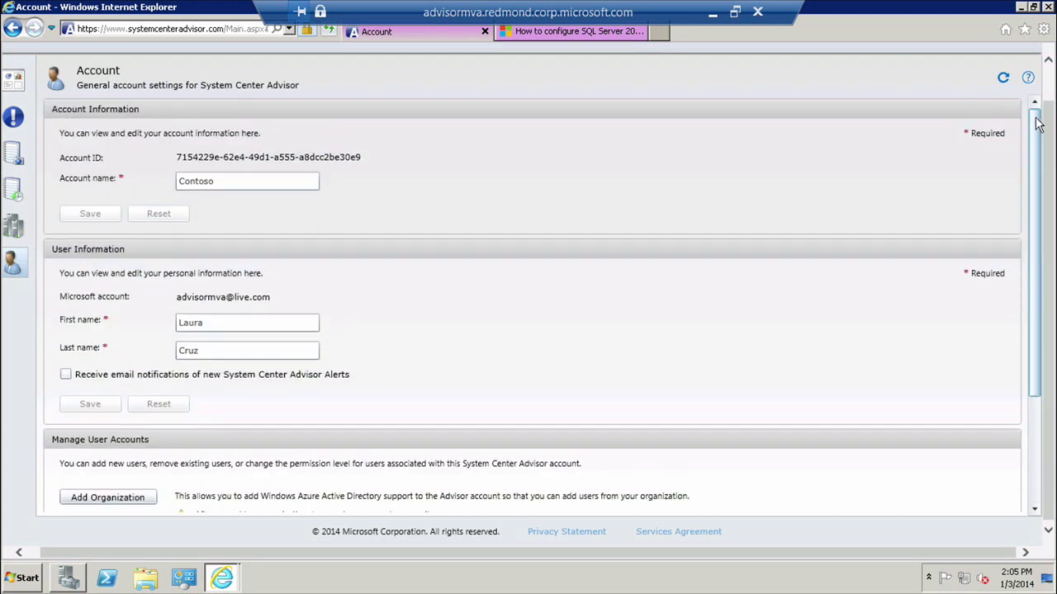
Step: Return to the Overview dashboard and bring its Alerts charts into view
click(13, 83)
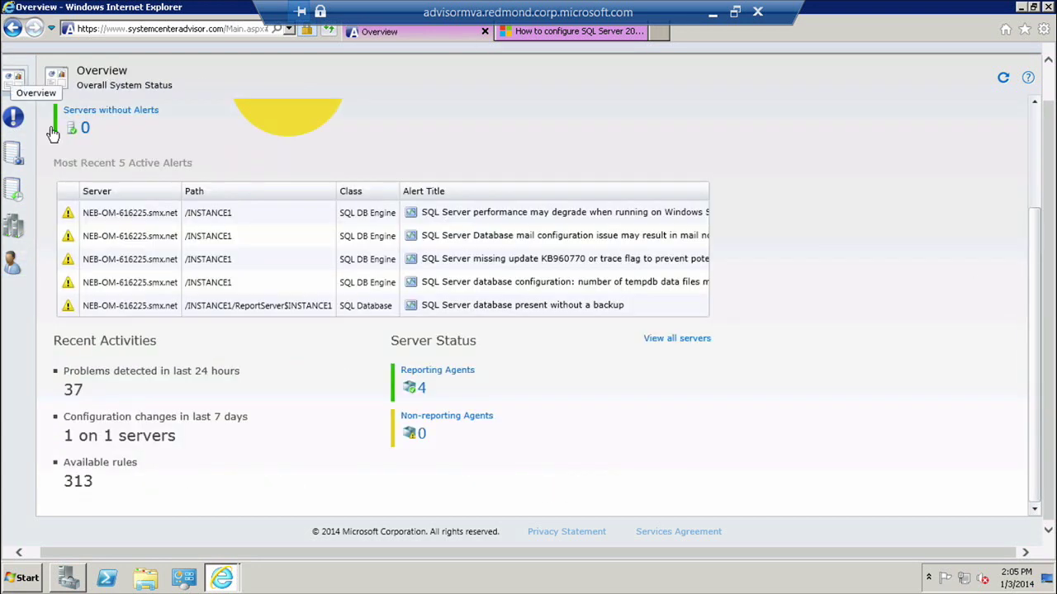
click(1035, 181)
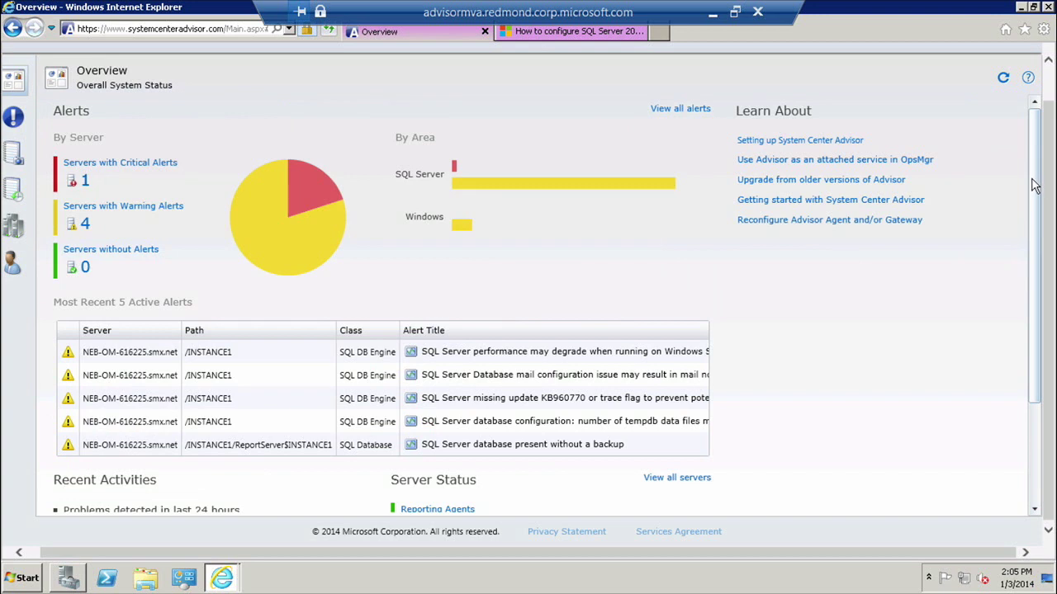